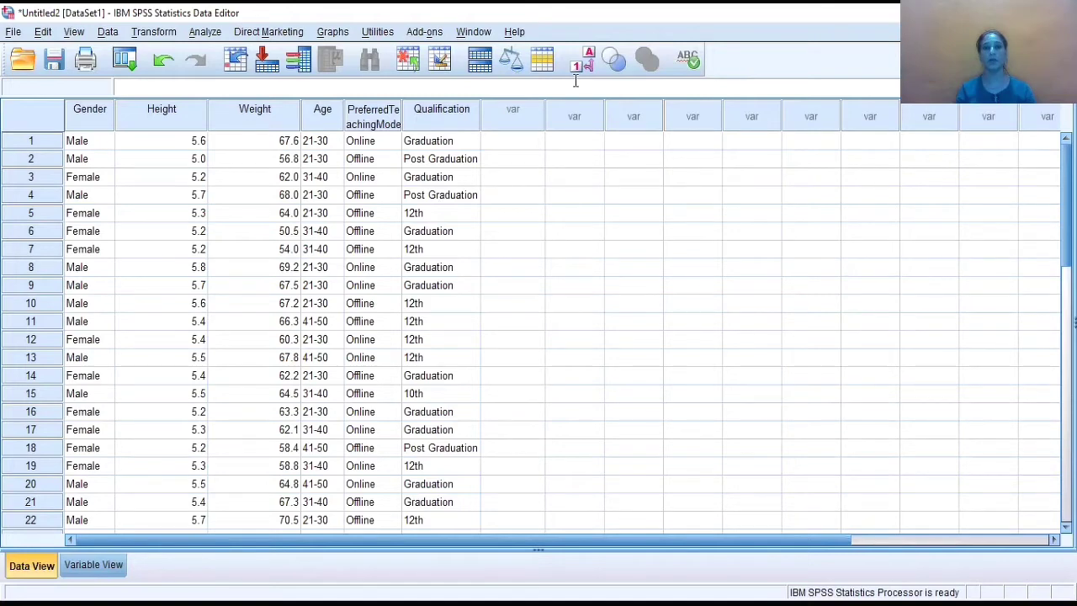
Step: Select the Qualification column in Data View
click(446, 122)
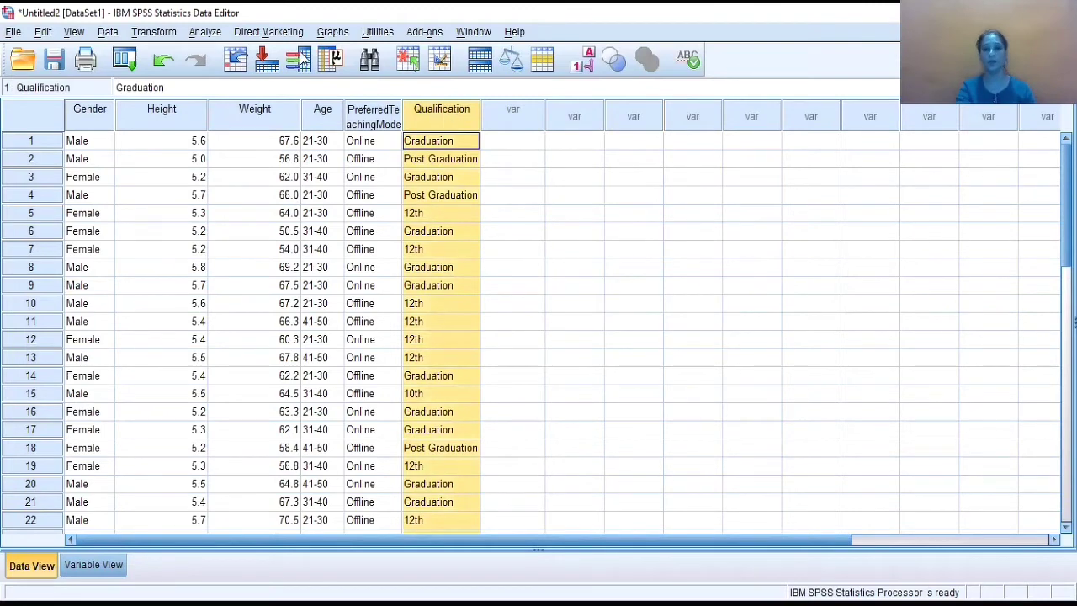
Step: Start Recode into Different Variables, reset it, and add Qualification as the input variable
click(160, 32)
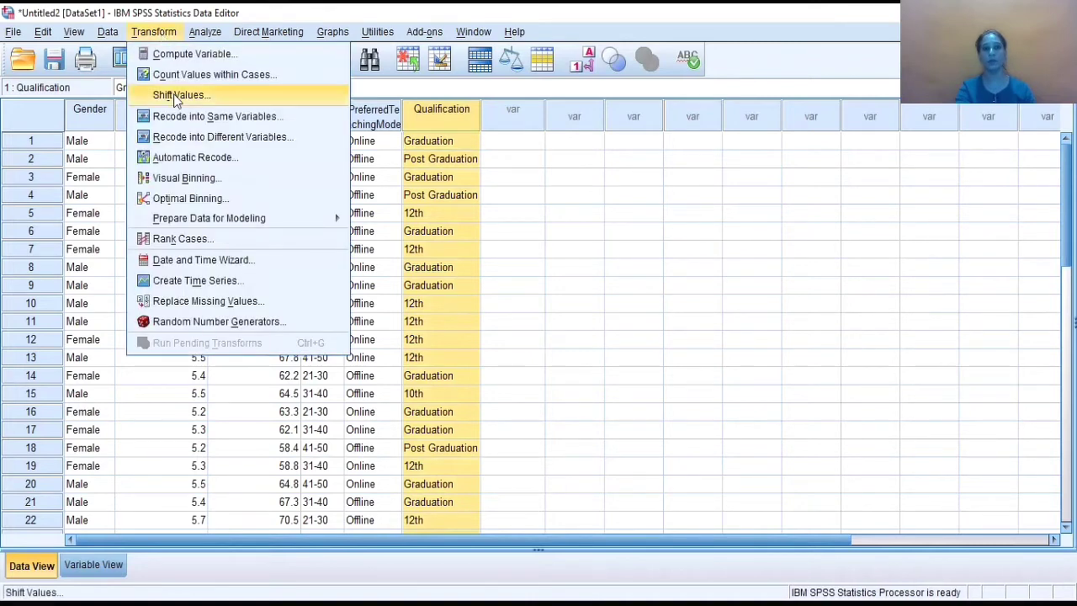
click(183, 145)
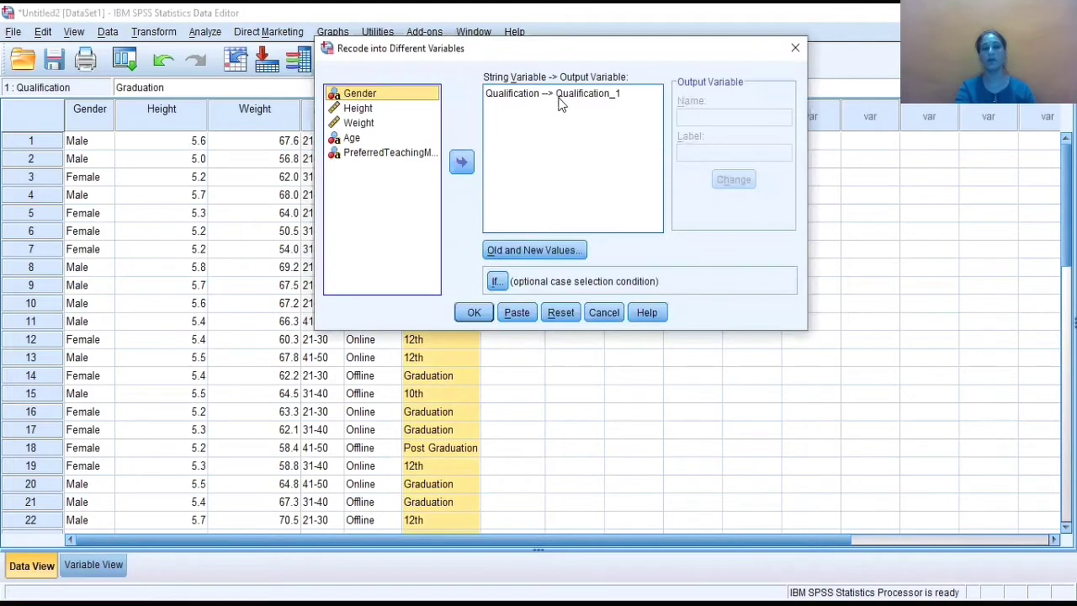
click(559, 313)
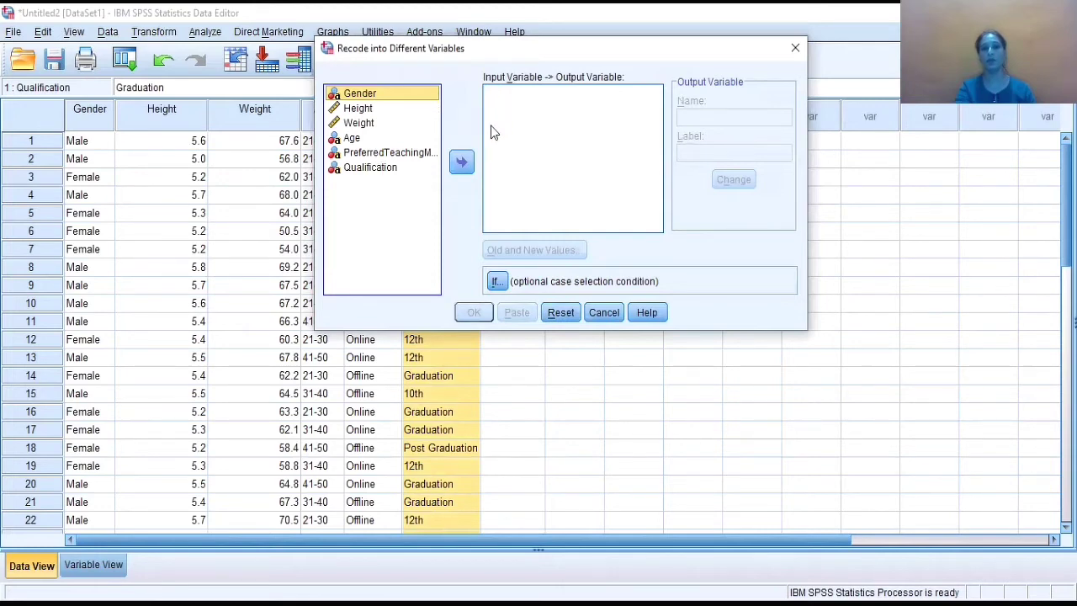
click(395, 169)
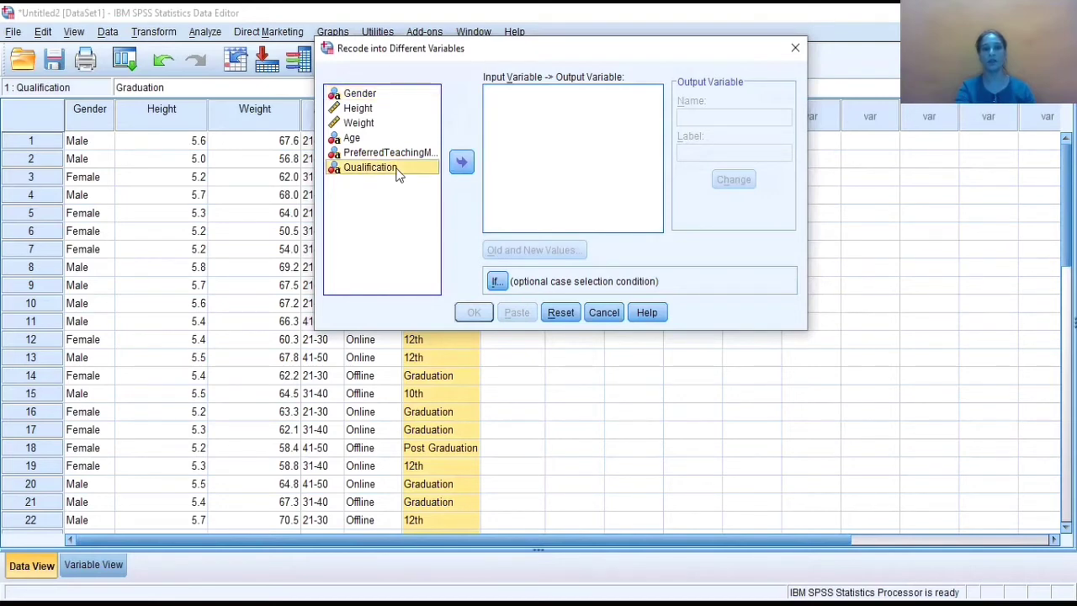
click(461, 164)
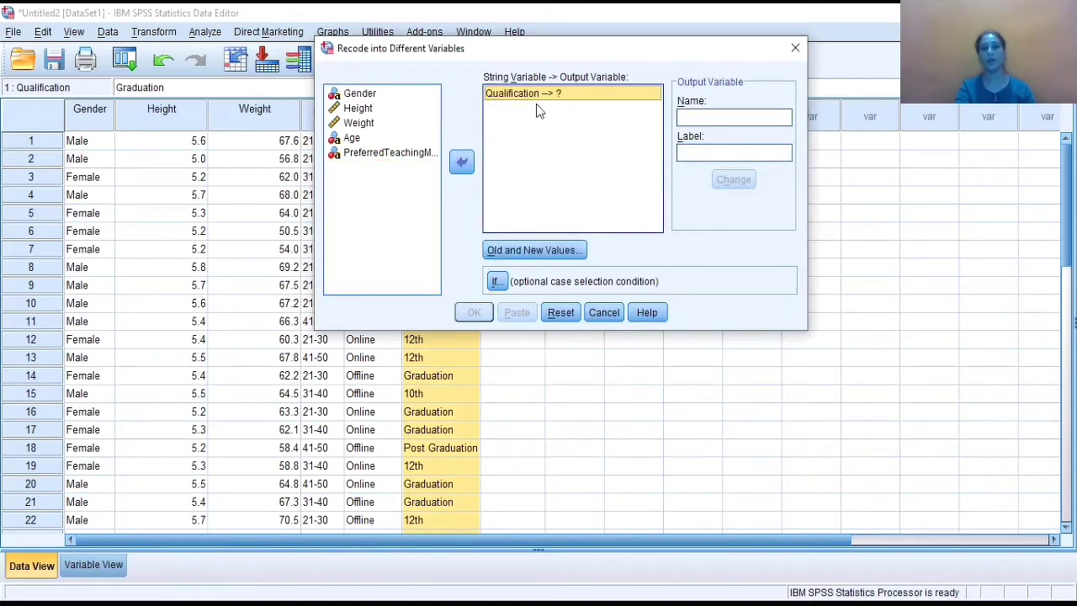
Step: Name and label the output variable Qualification1 and apply the change
click(688, 118)
text(Qualif)
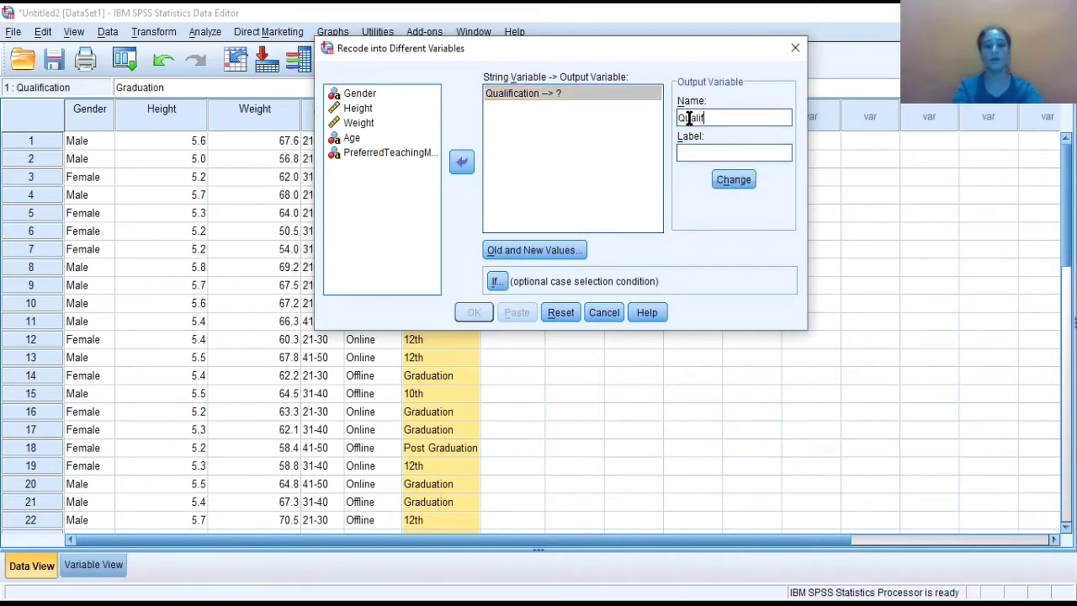
text(ication1)
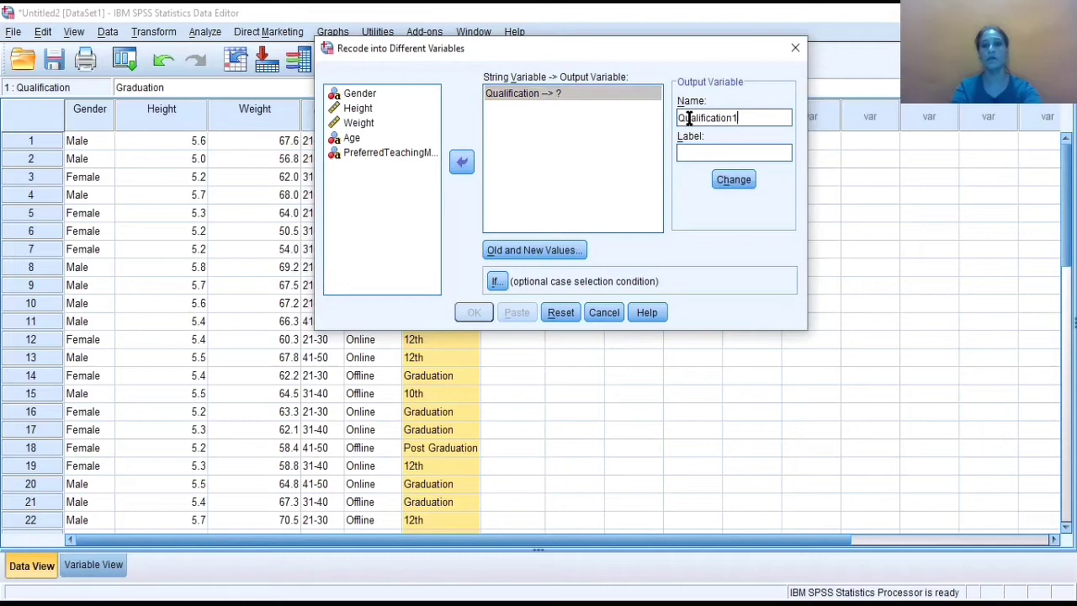
drag(740, 118, 674, 121)
key(ctrl+c)
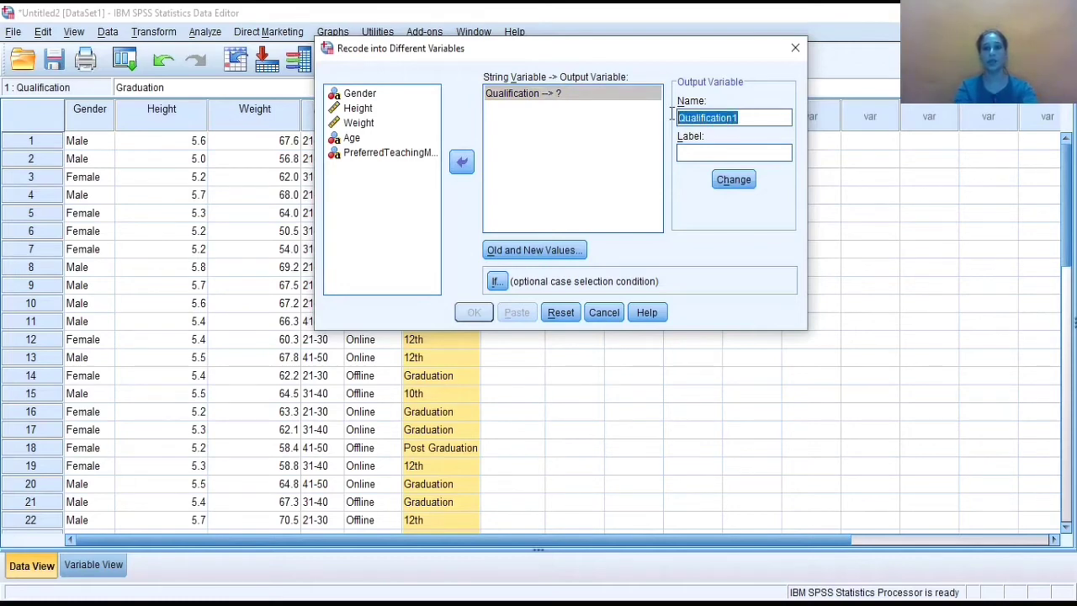
click(693, 152)
key(ctrl+v)
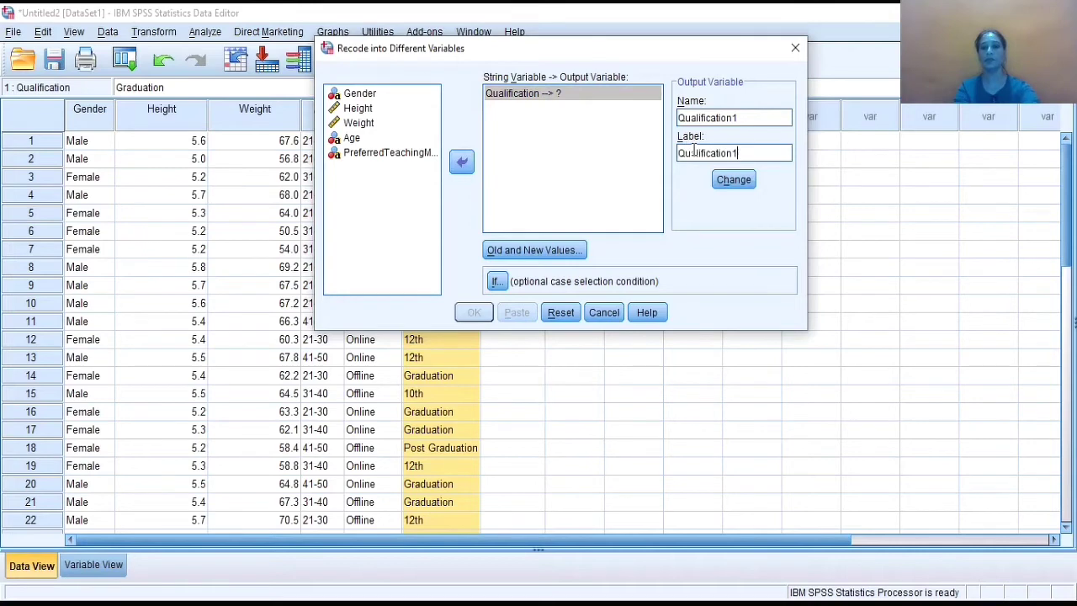
click(726, 181)
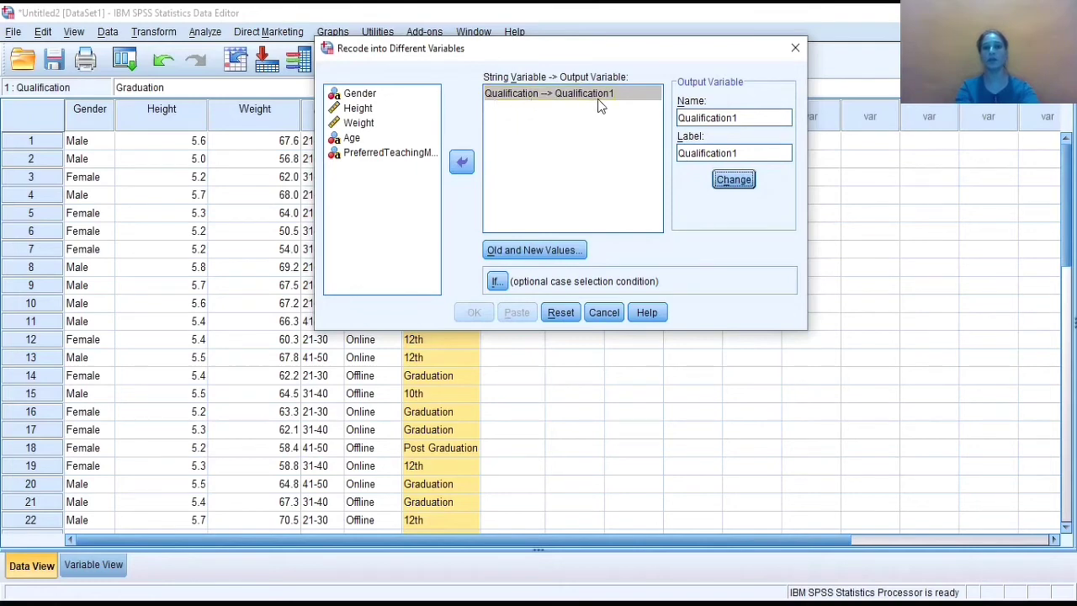
Step: In Old and New Values, enable string output and add the rule Graduation → College
click(557, 254)
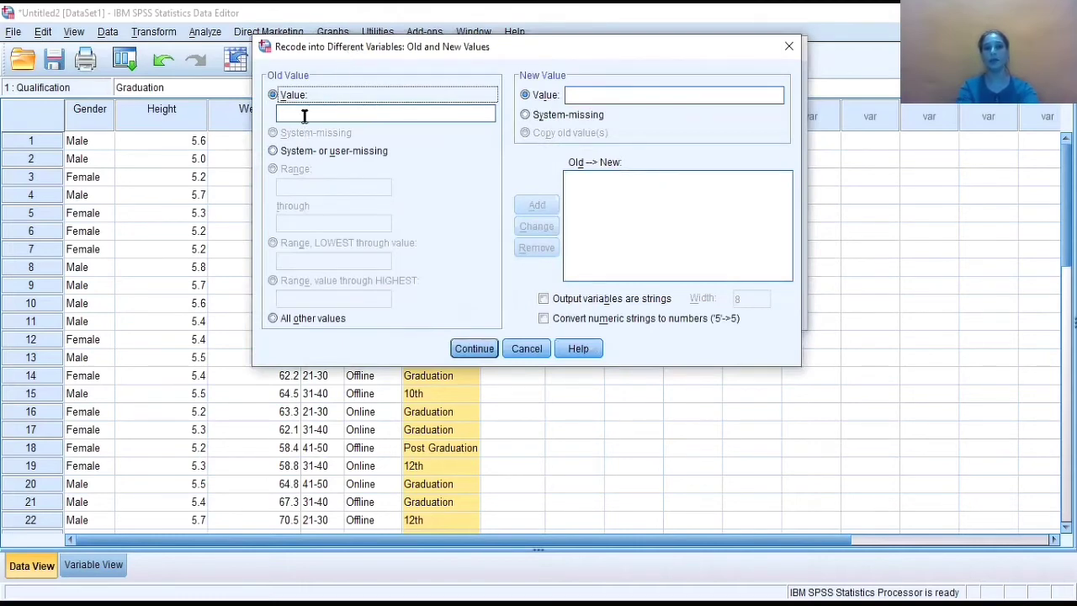
click(304, 116)
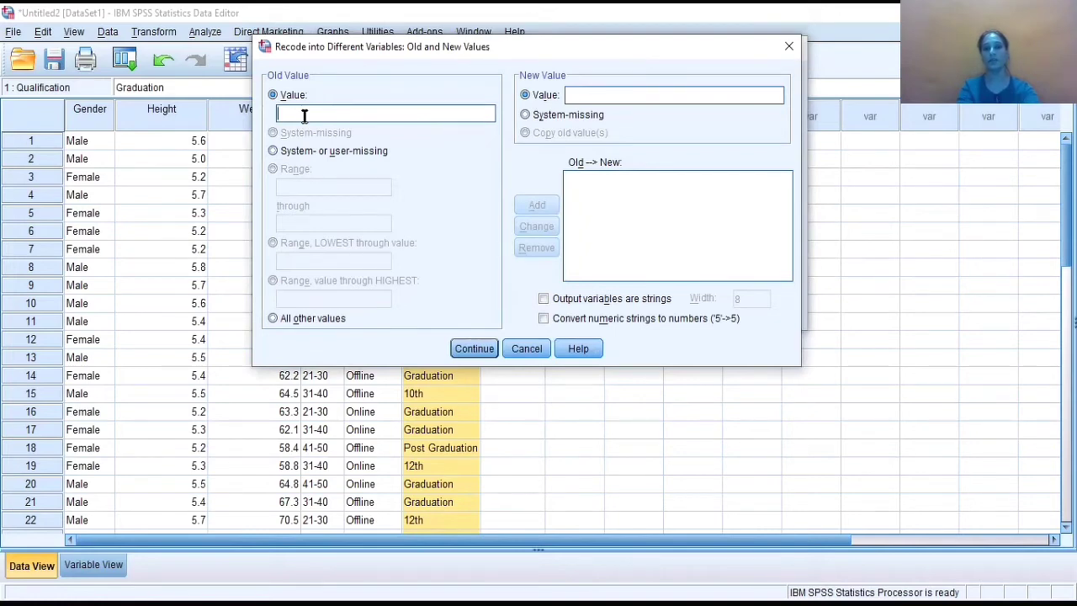
text(Gr)
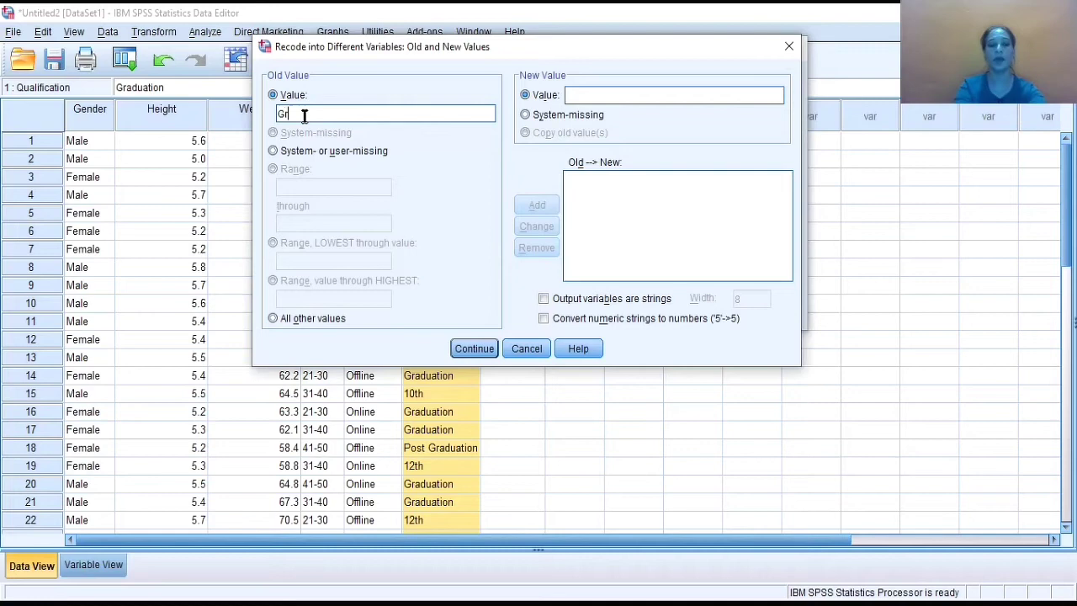
text(aduation)
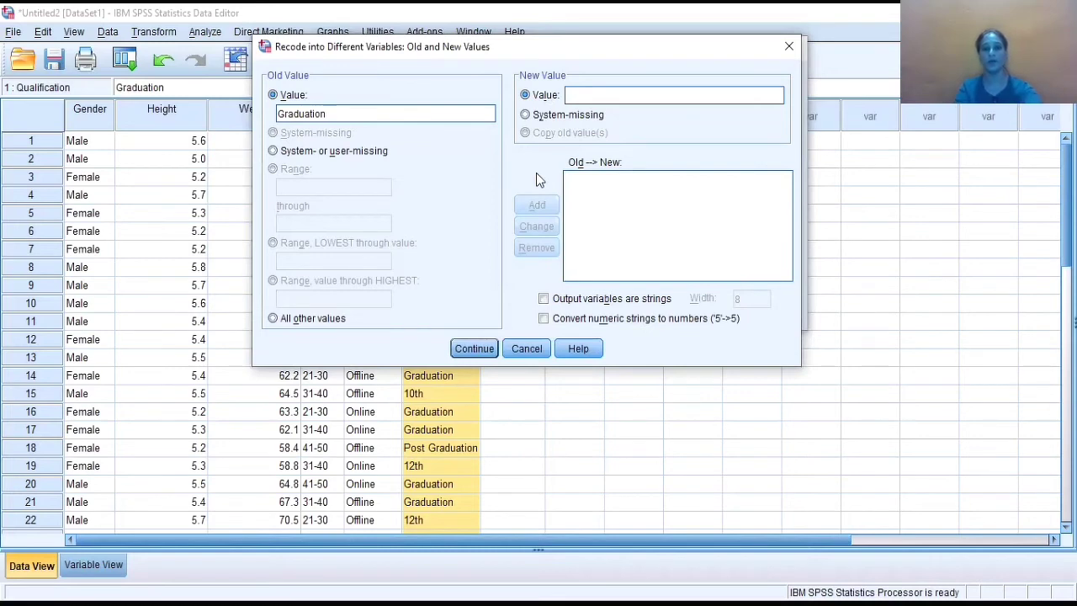
click(544, 300)
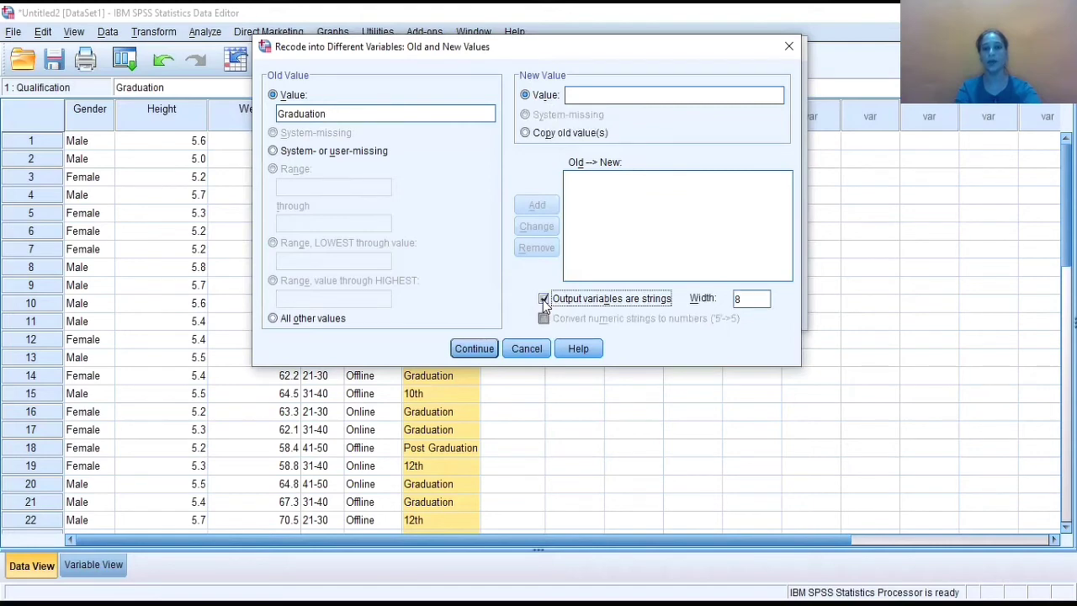
click(586, 96)
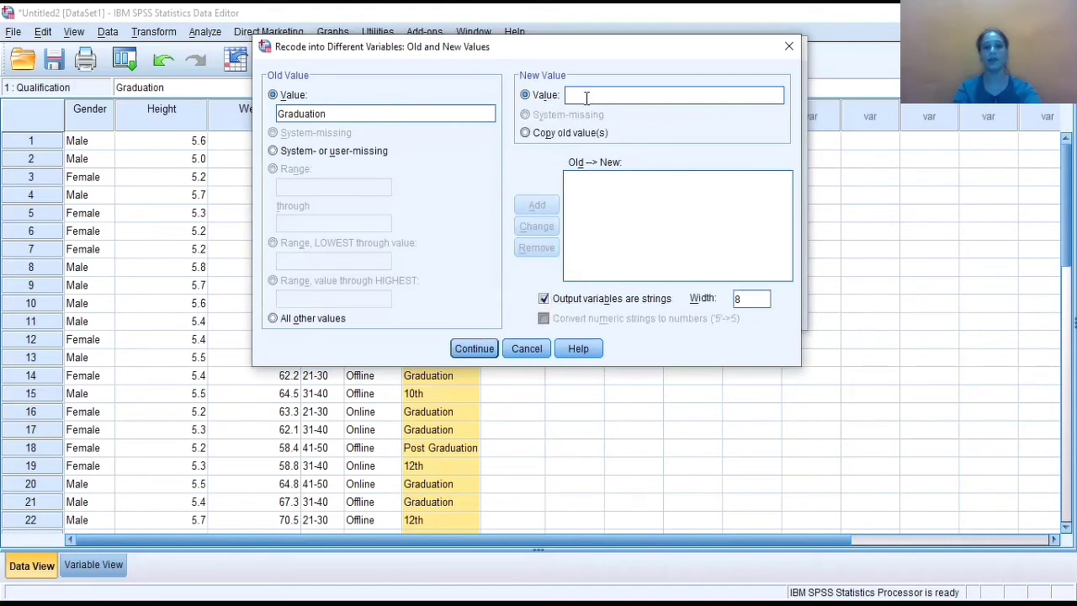
text(College)
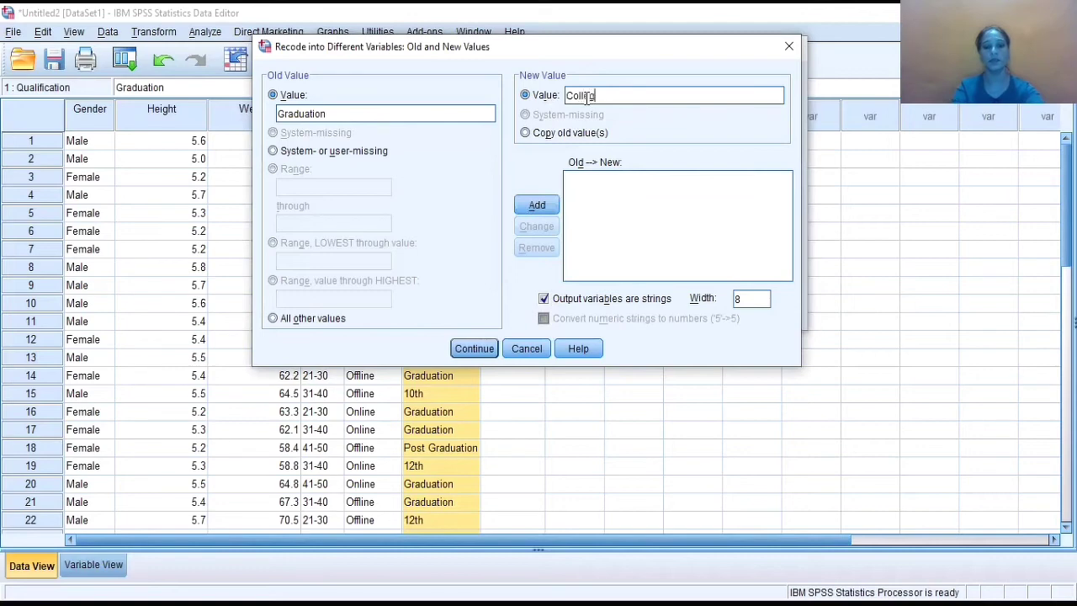
click(539, 205)
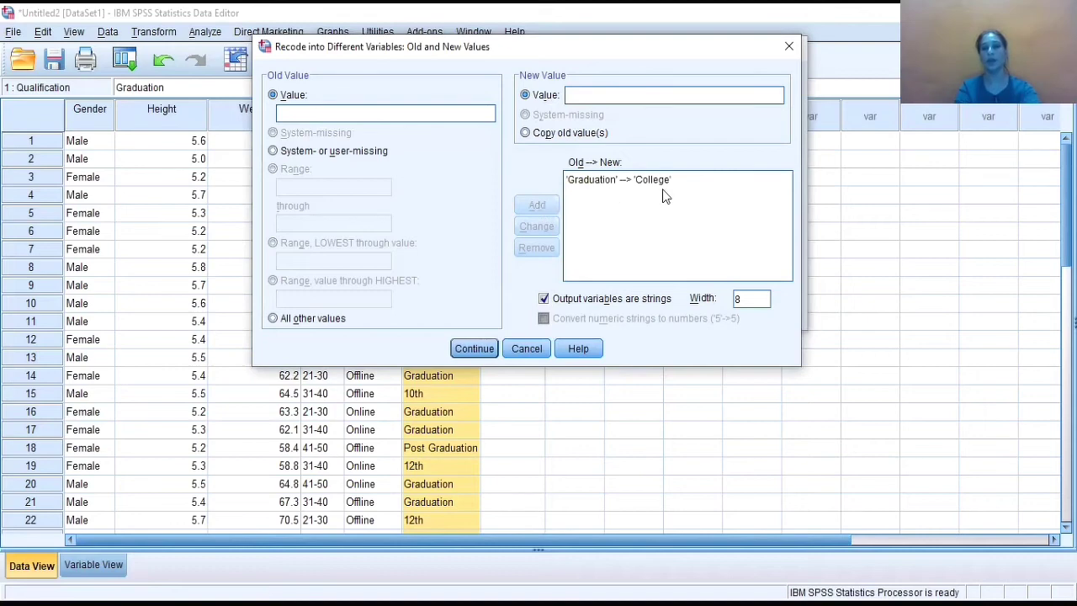
Step: Add the recode rule Post Graduation → College
click(319, 114)
text(P)
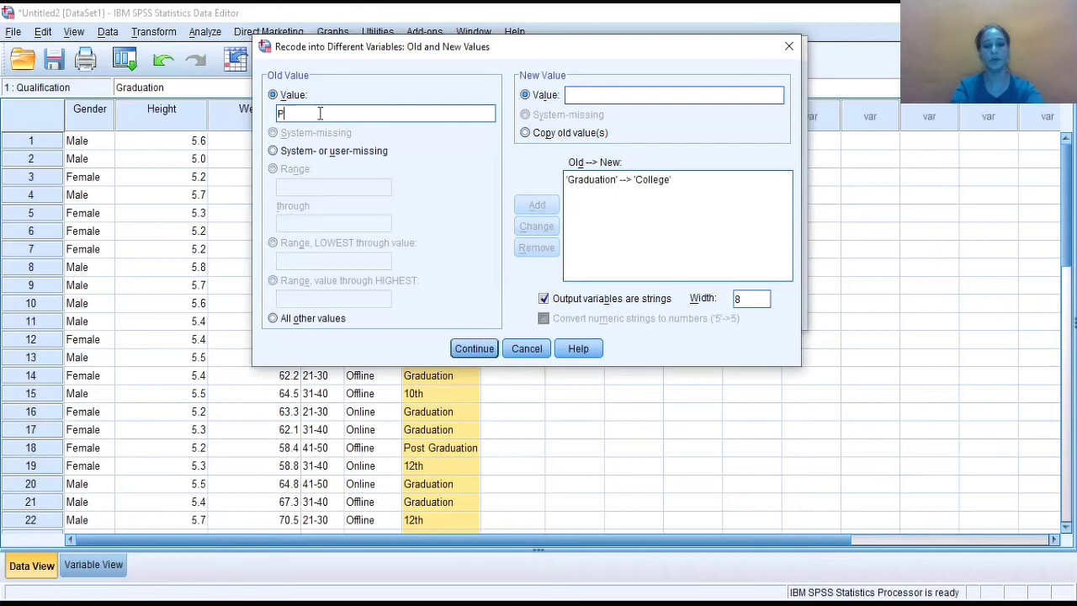
text(ost Graduation)
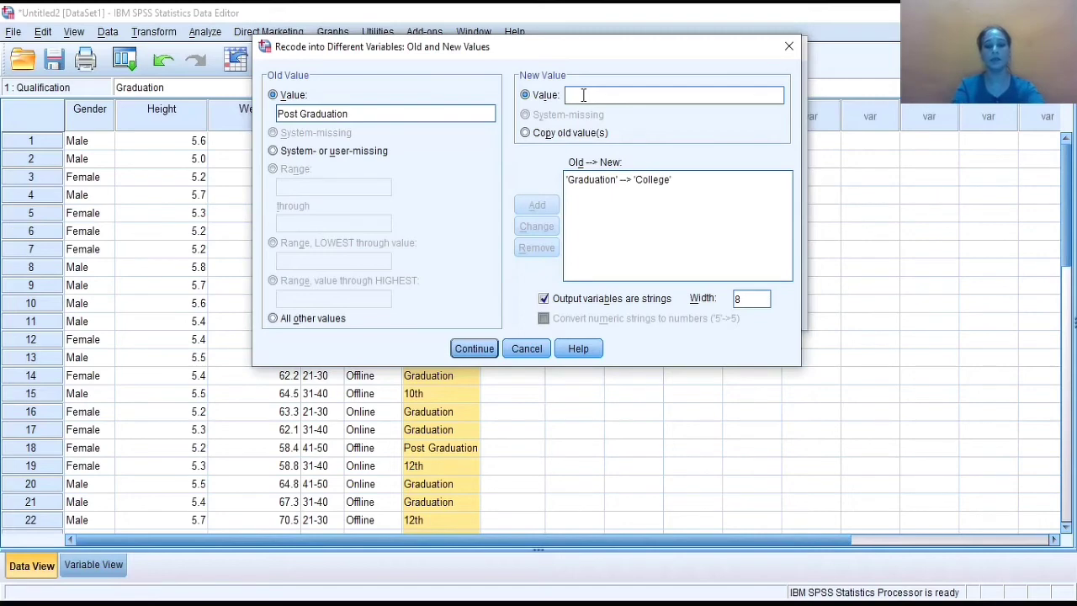
click(583, 95)
text(College)
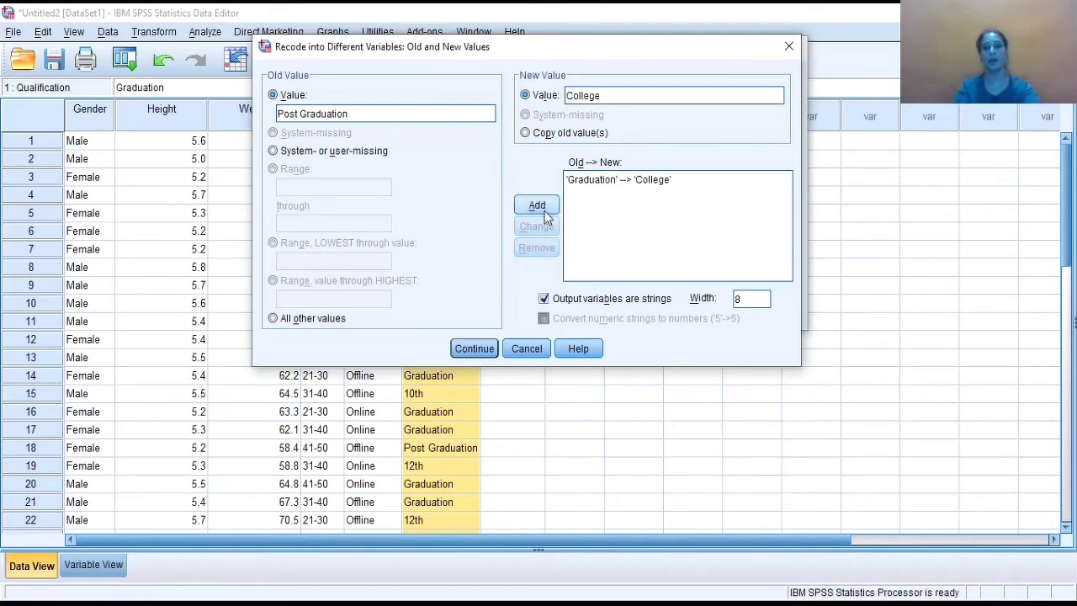
click(543, 210)
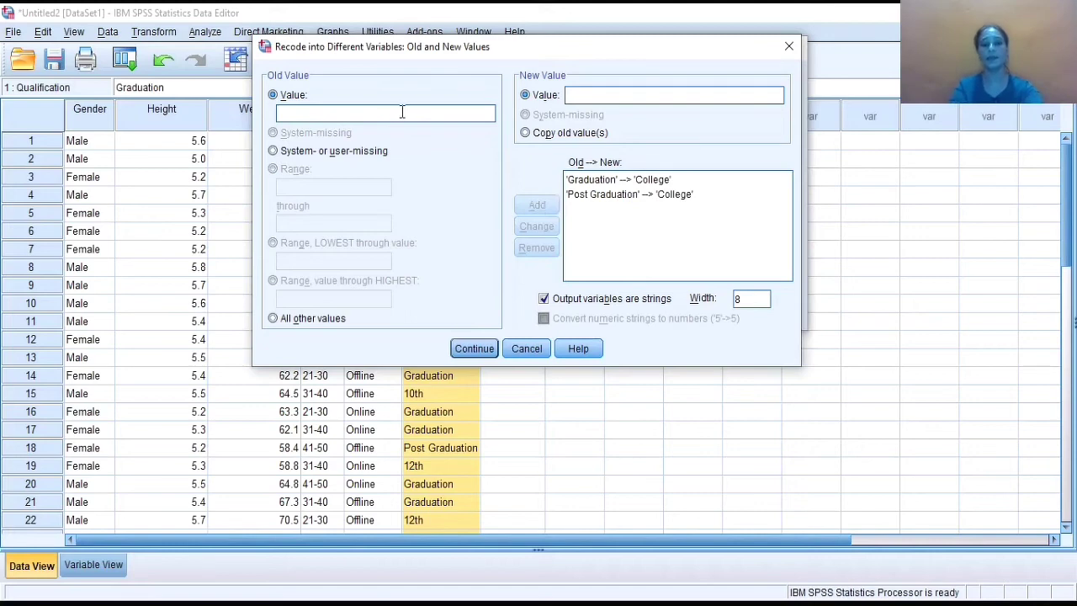
Step: Add the recode rules 10th → School and 12th → School
click(402, 112)
text(10t)
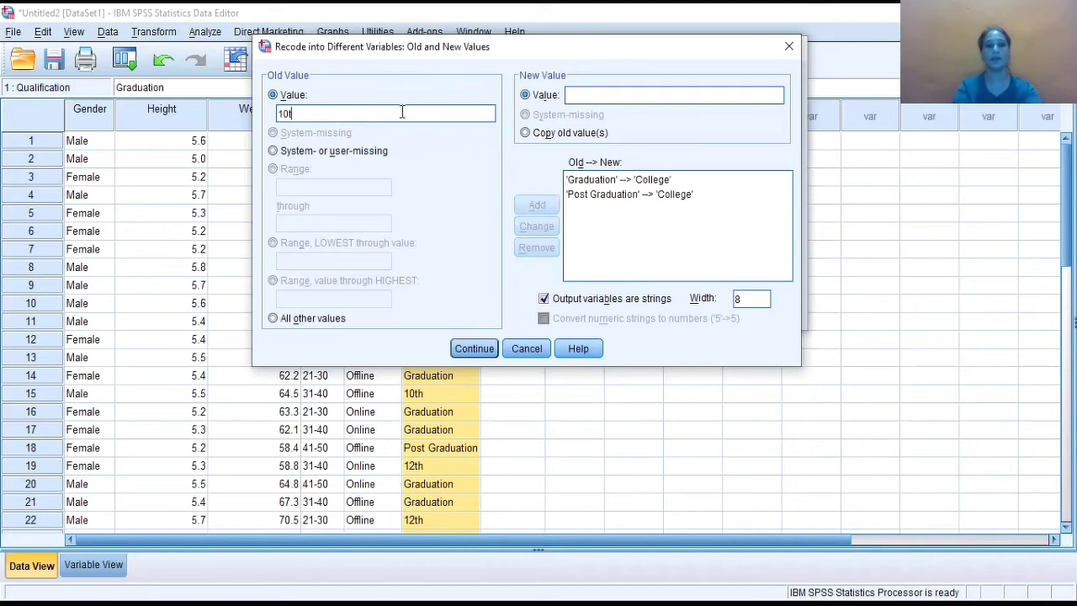
text(h)
click(581, 95)
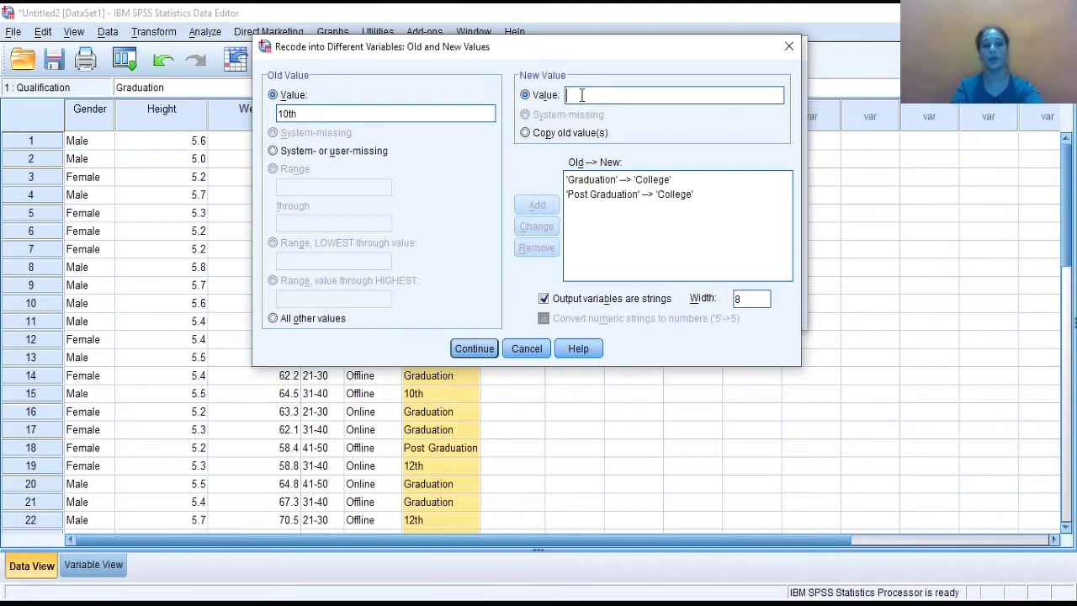
text(School)
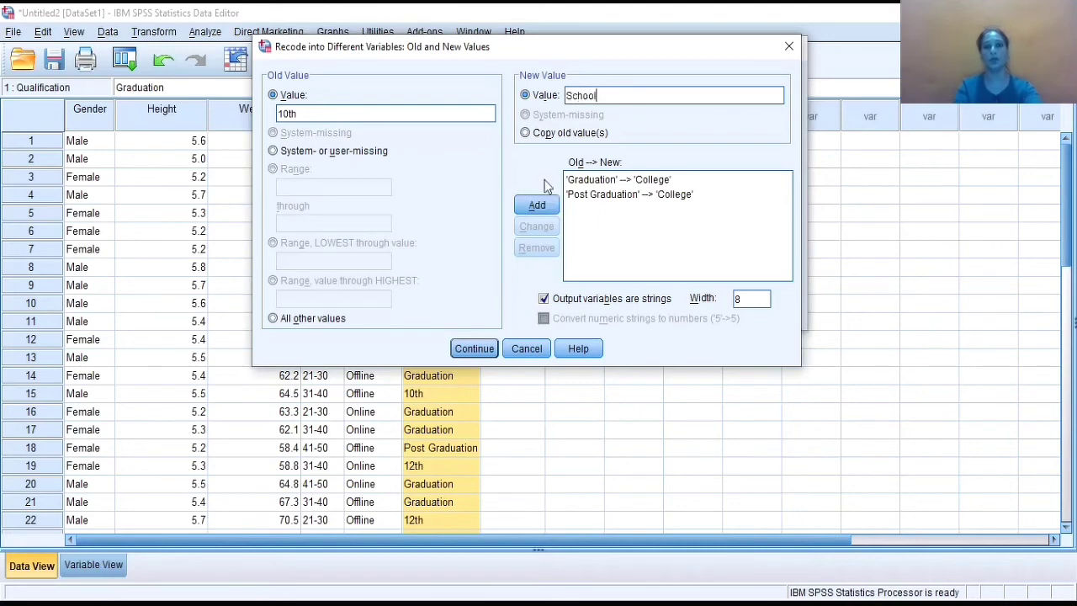
click(538, 206)
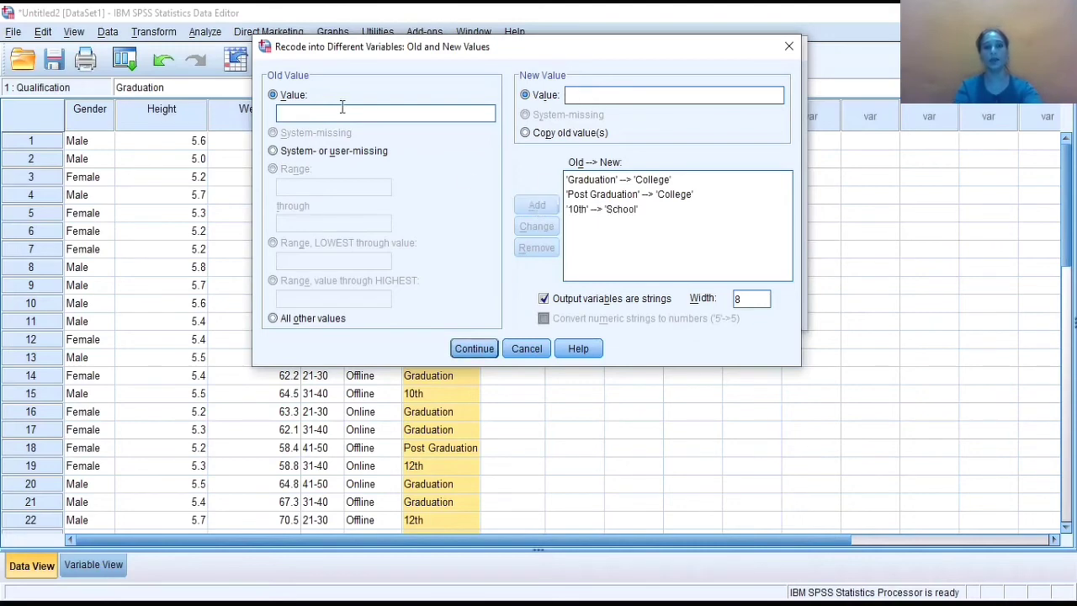
text(12th)
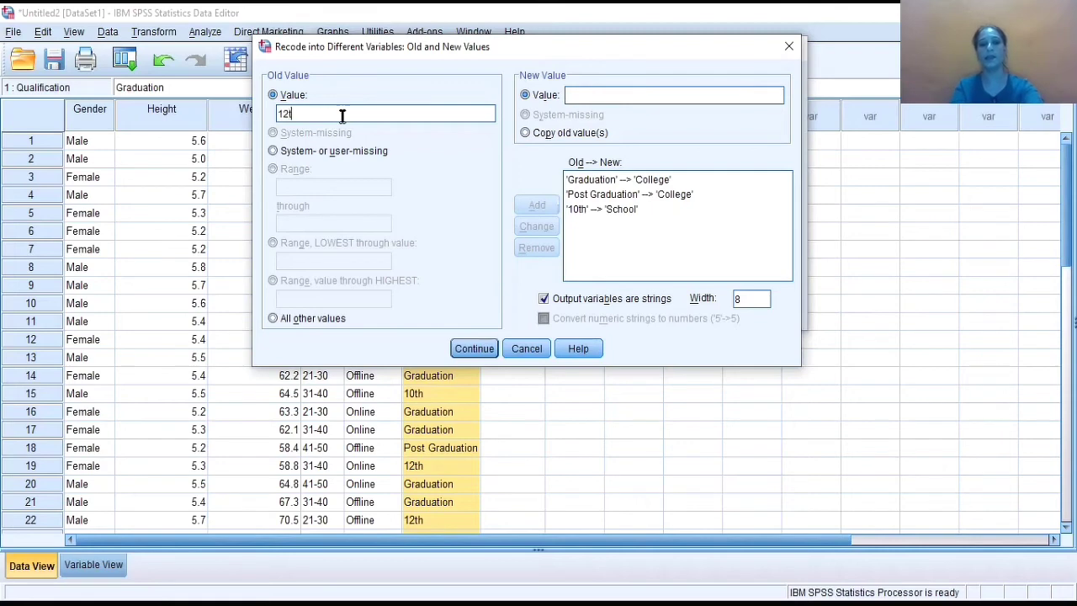
click(567, 94)
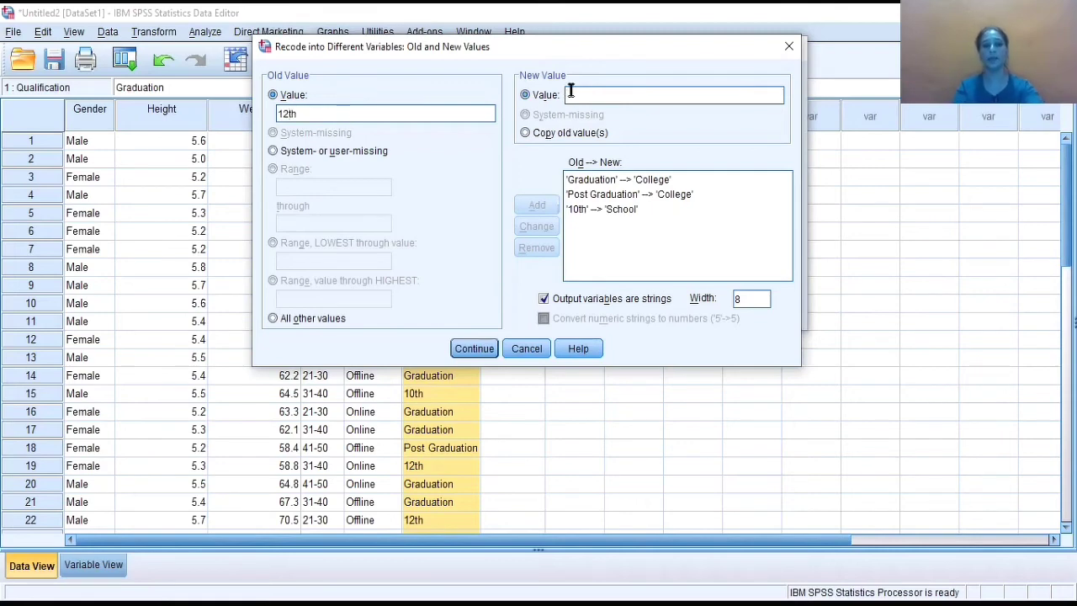
text(School)
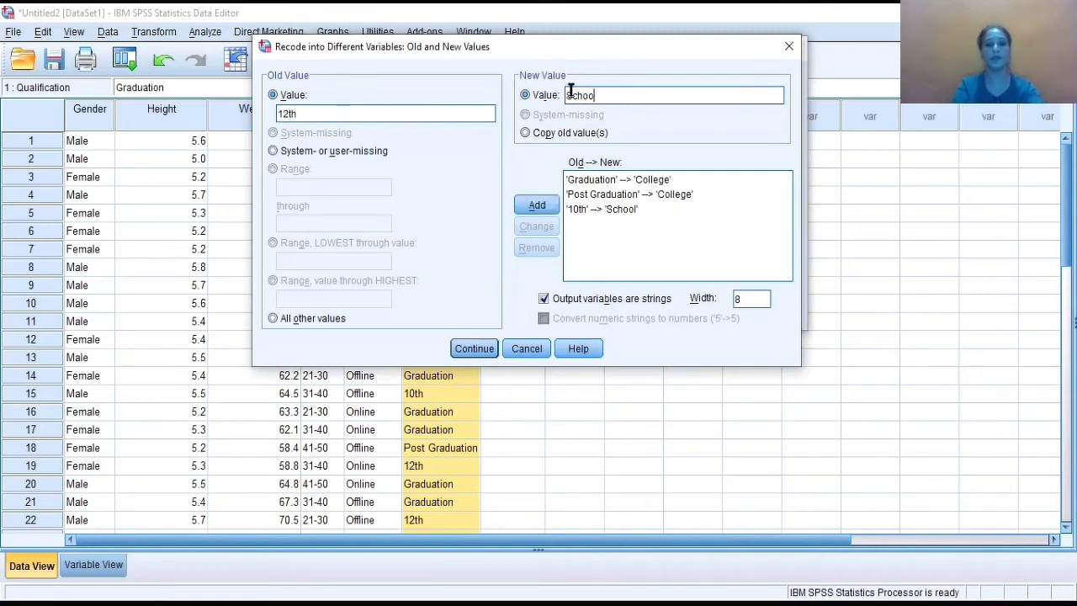
click(548, 209)
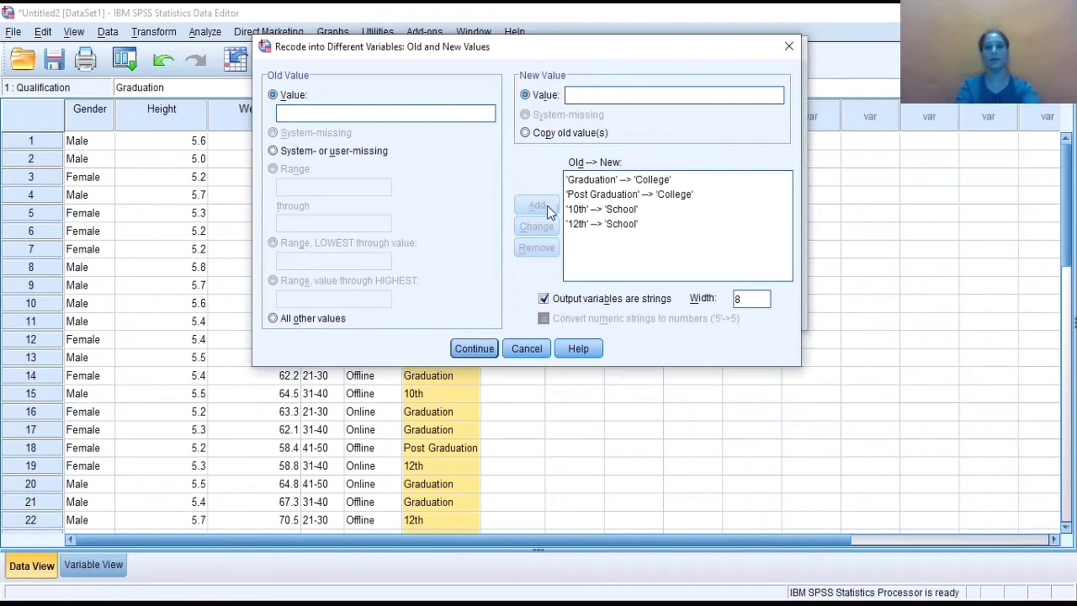
Step: Confirm the value rules and return to the Data Editor to see the Qualification1 column
click(475, 348)
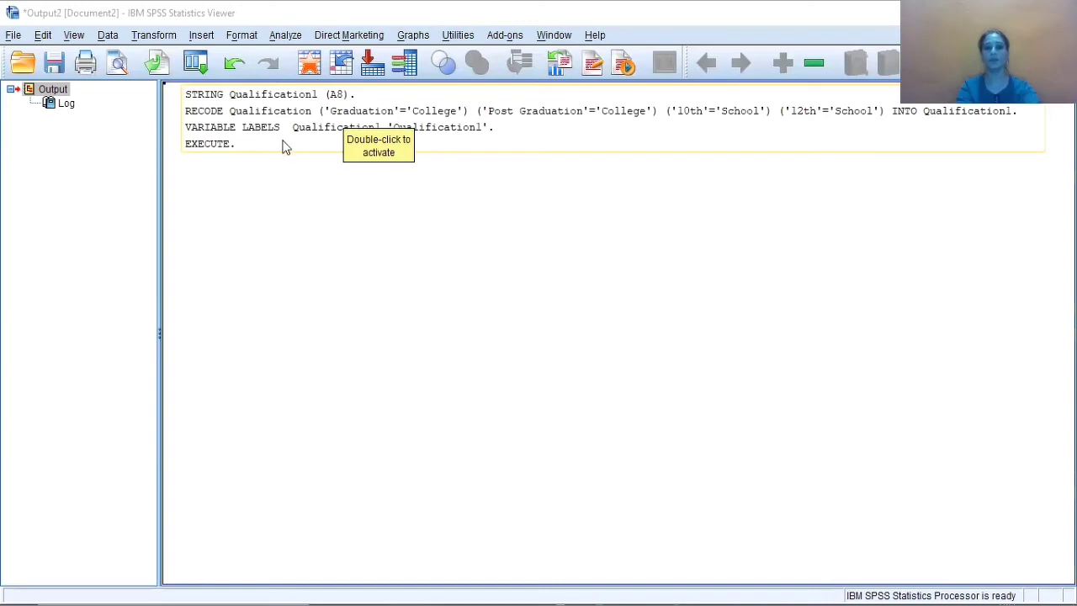
click(404, 62)
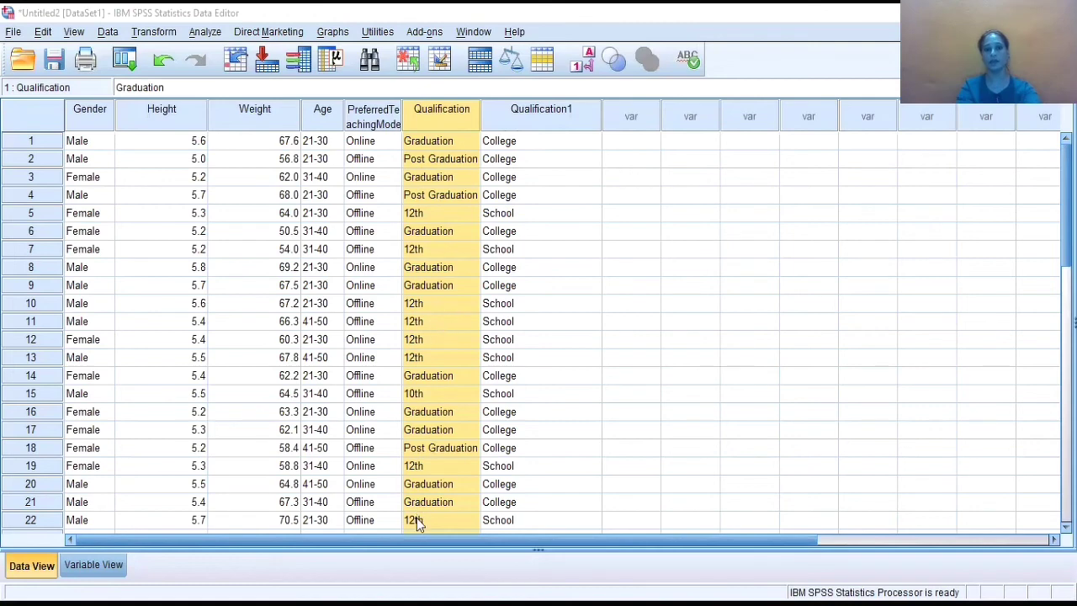
click(464, 395)
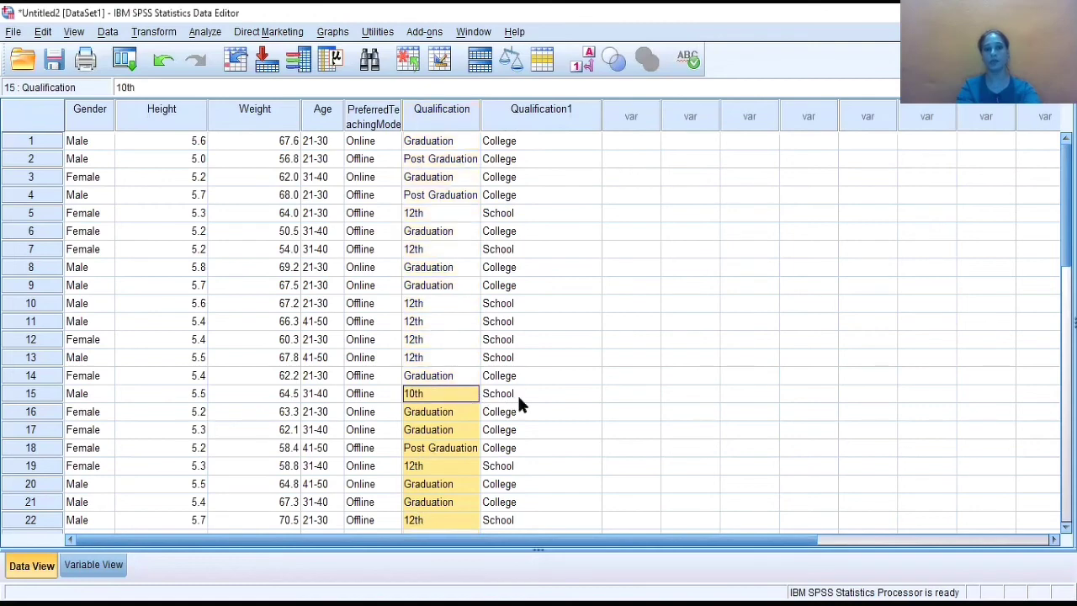